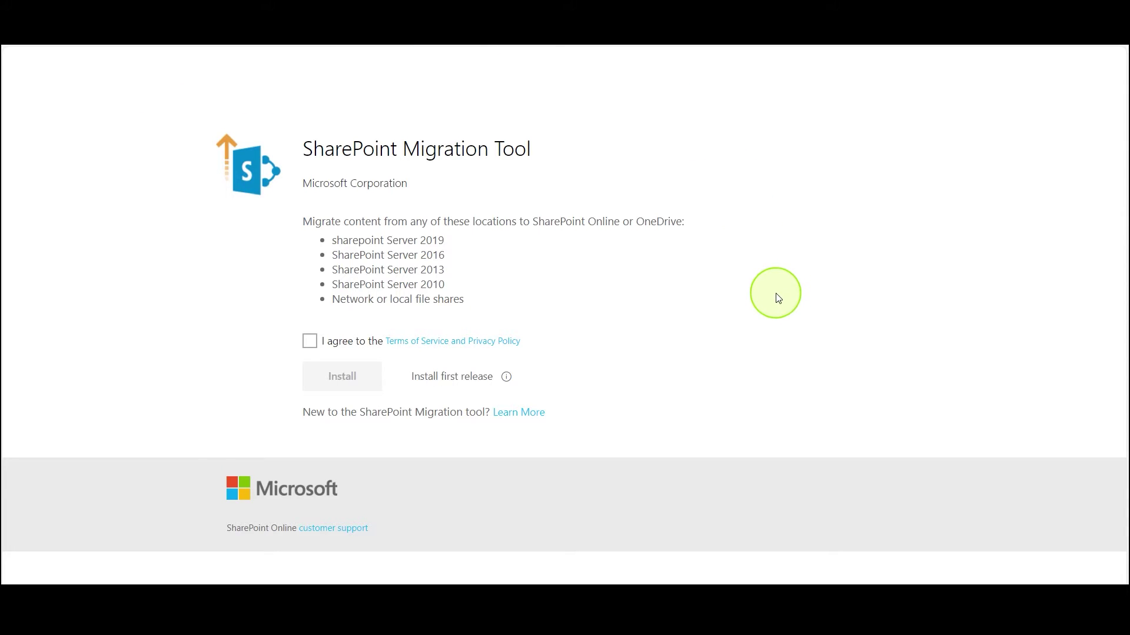
# Accept the SharePoint Migration Tool terms of service and start the install.
pyautogui.click(311, 343)
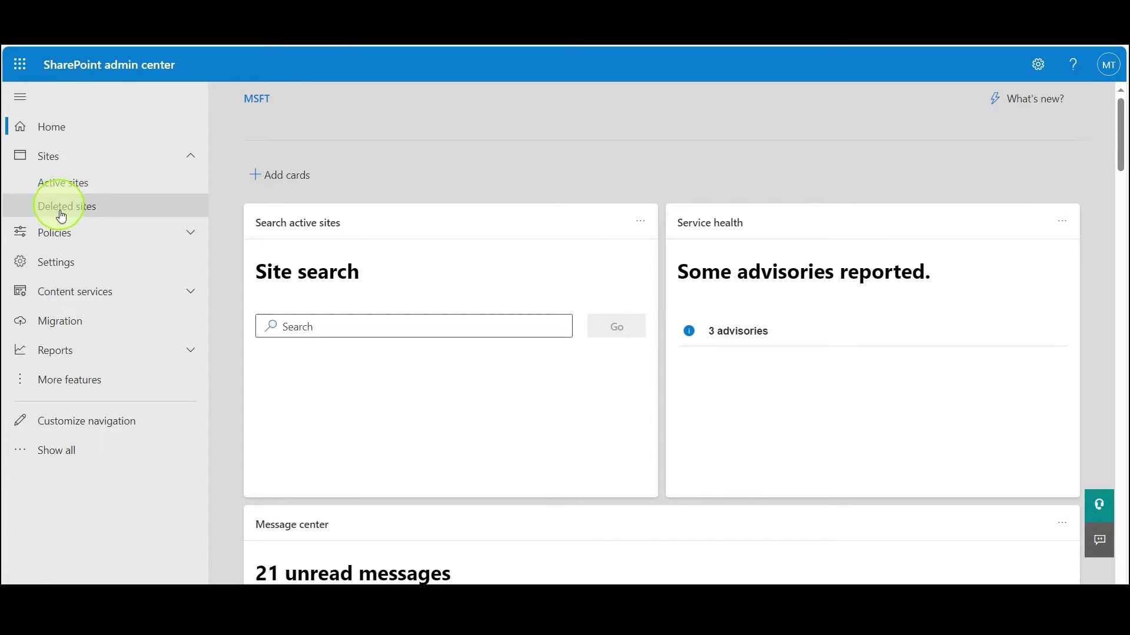
# Download the SharePoint Migration Tool from the admin center's Migration page under Other migration solutions.
pyautogui.click(79, 326)
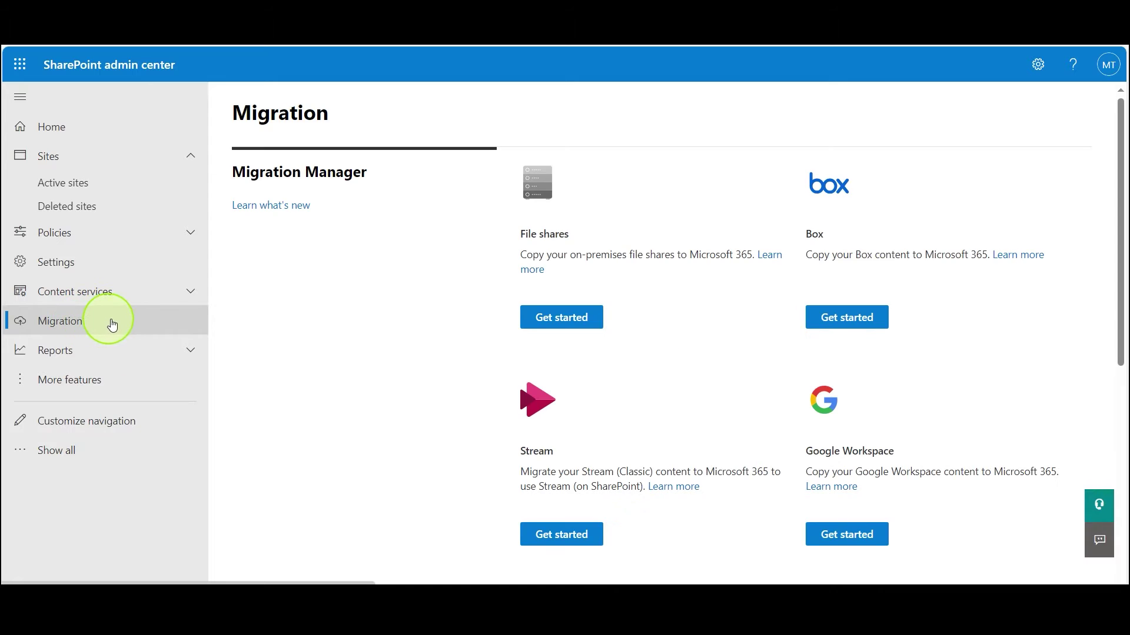
pyautogui.scroll(-1, 338, 318)
pyautogui.scroll(-5, 339, 317)
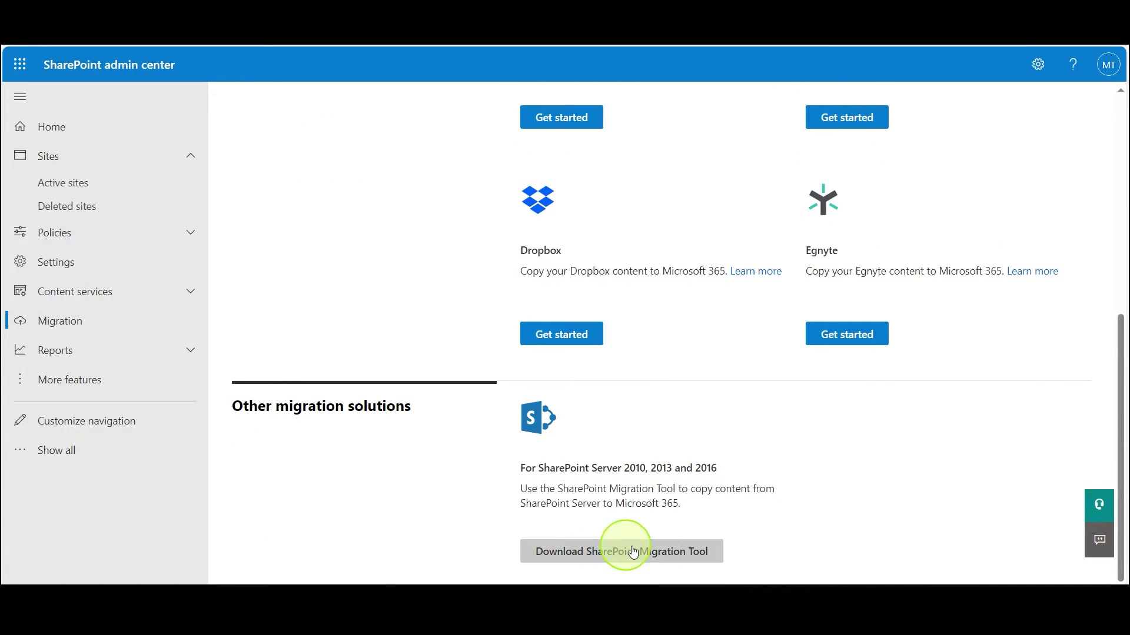
pyautogui.click(704, 556)
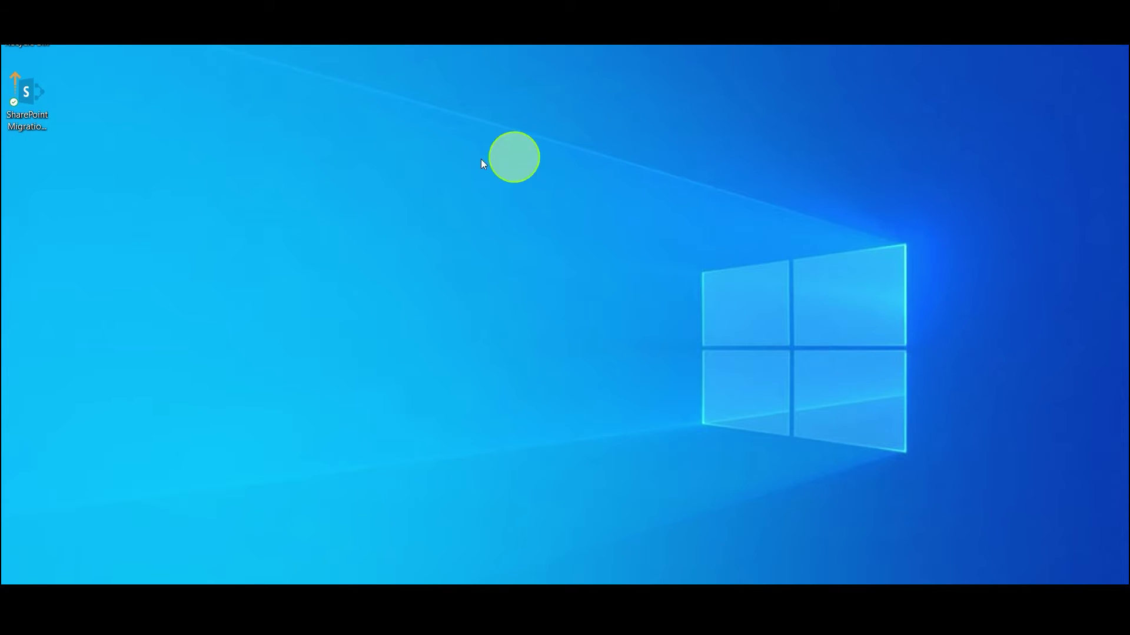
# Launch the tool from its desktop shortcut, sign in with the existing account, and centre its window.
pyautogui.doubleClick(34, 97)
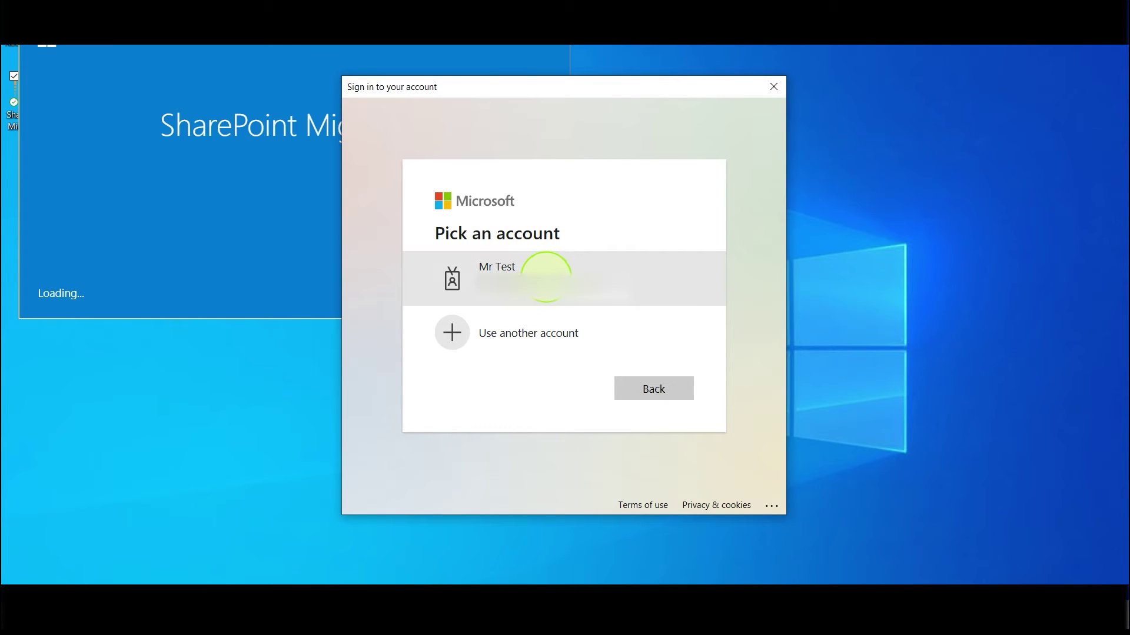
pyautogui.click(546, 277)
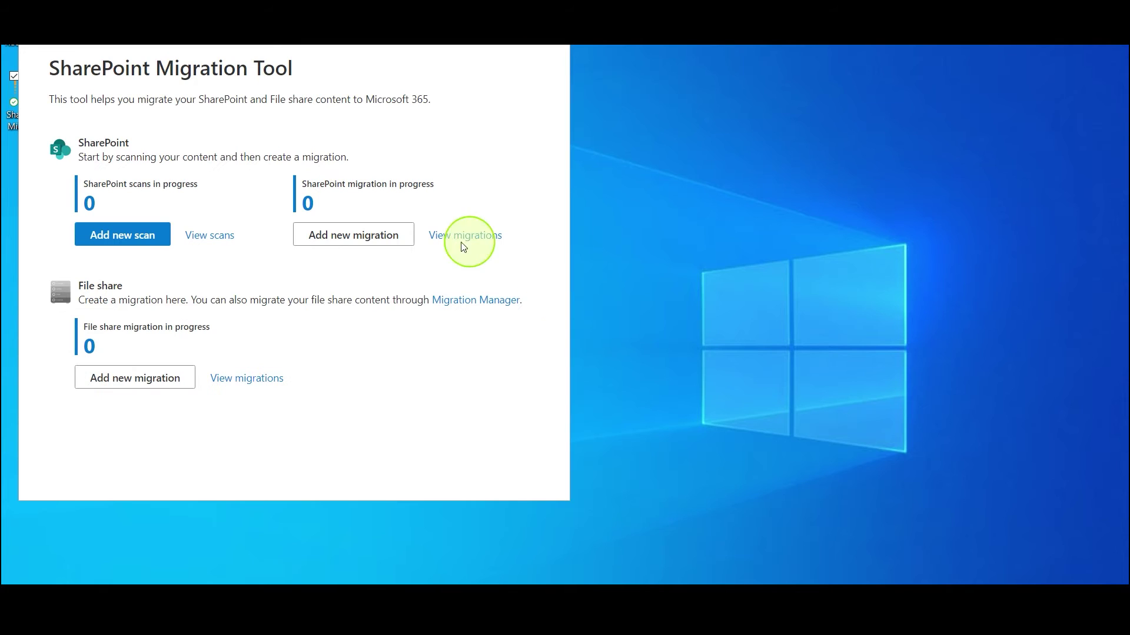
pyautogui.moveTo(297, 31); pyautogui.dragTo(538, 59)
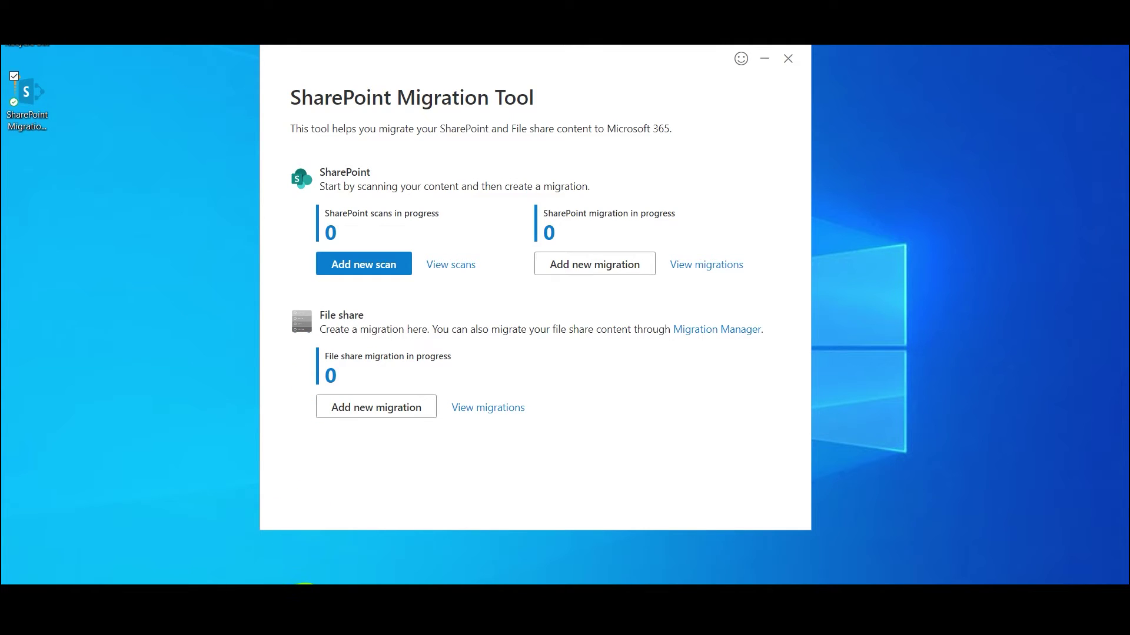
pyautogui.press('super+e')
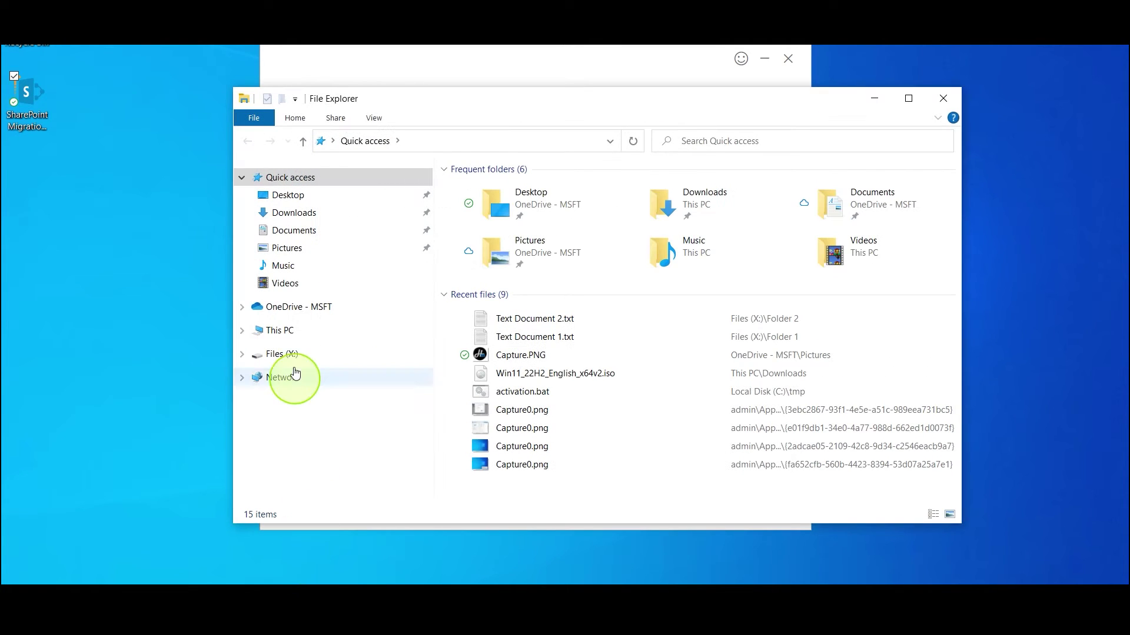
pyautogui.click(292, 353)
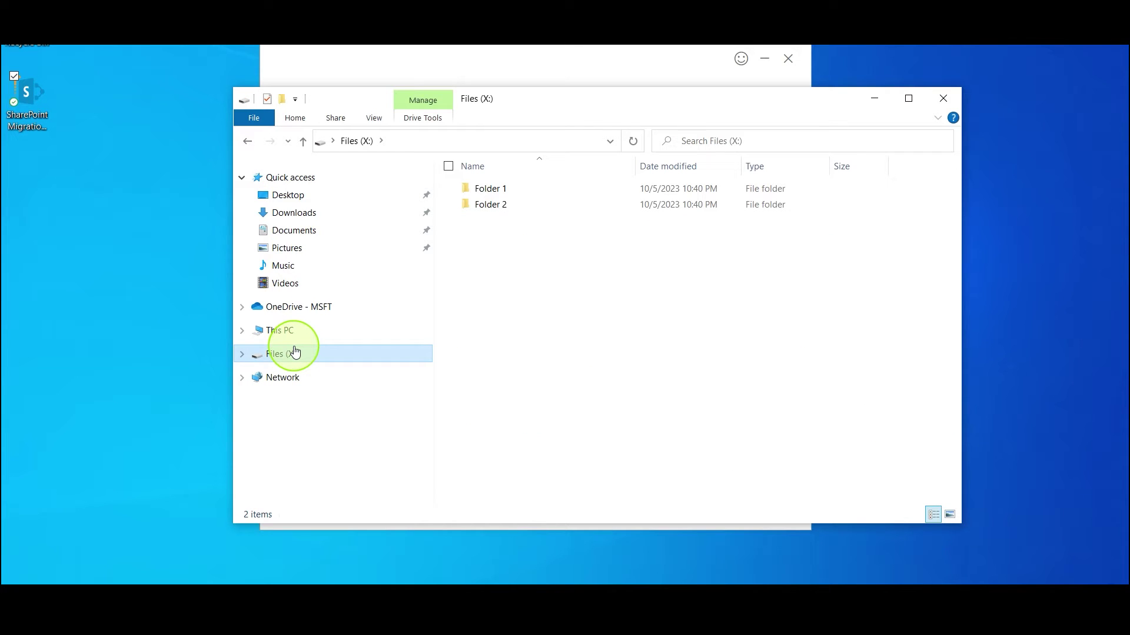
pyautogui.moveTo(490, 203)
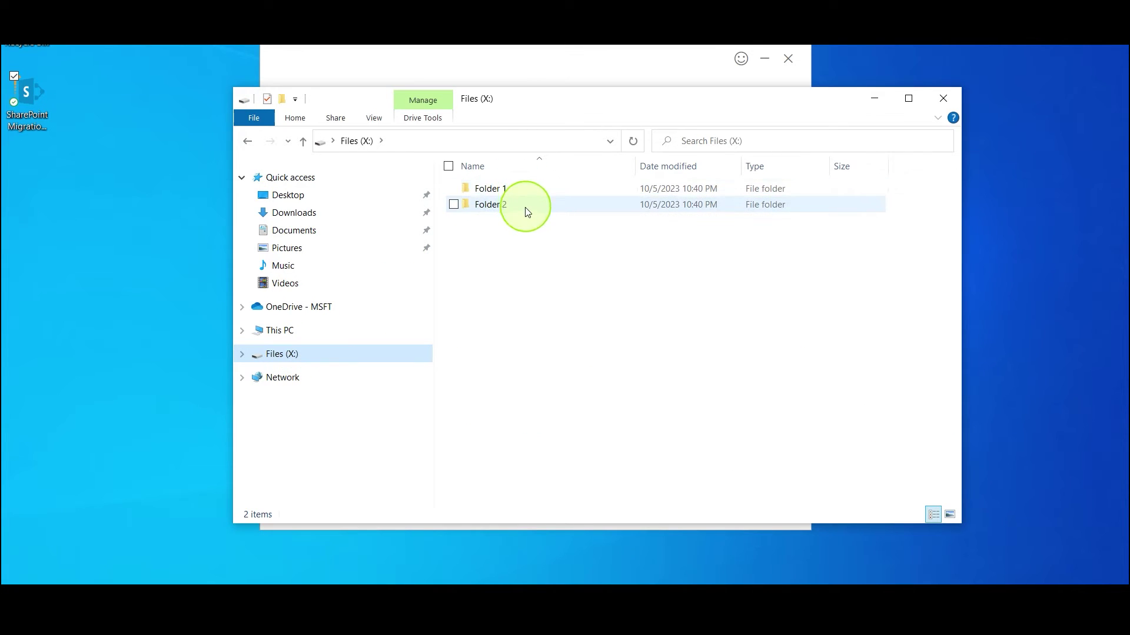
pyautogui.doubleClick(500, 190)
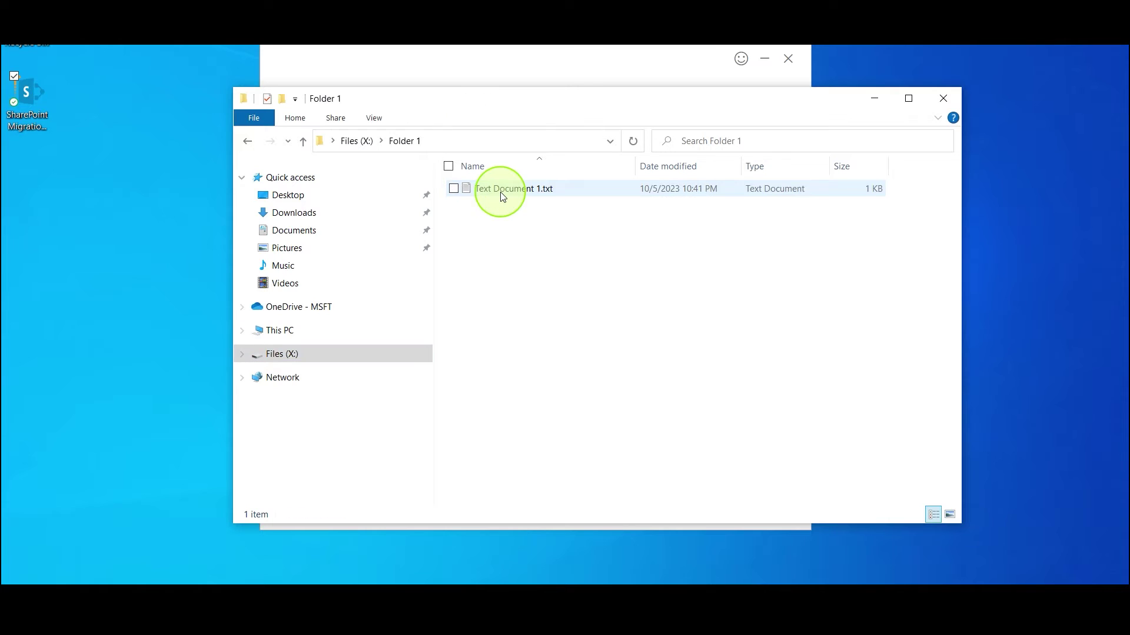
pyautogui.hotkey('alt', 'Left')
pyautogui.doubleClick(494, 205)
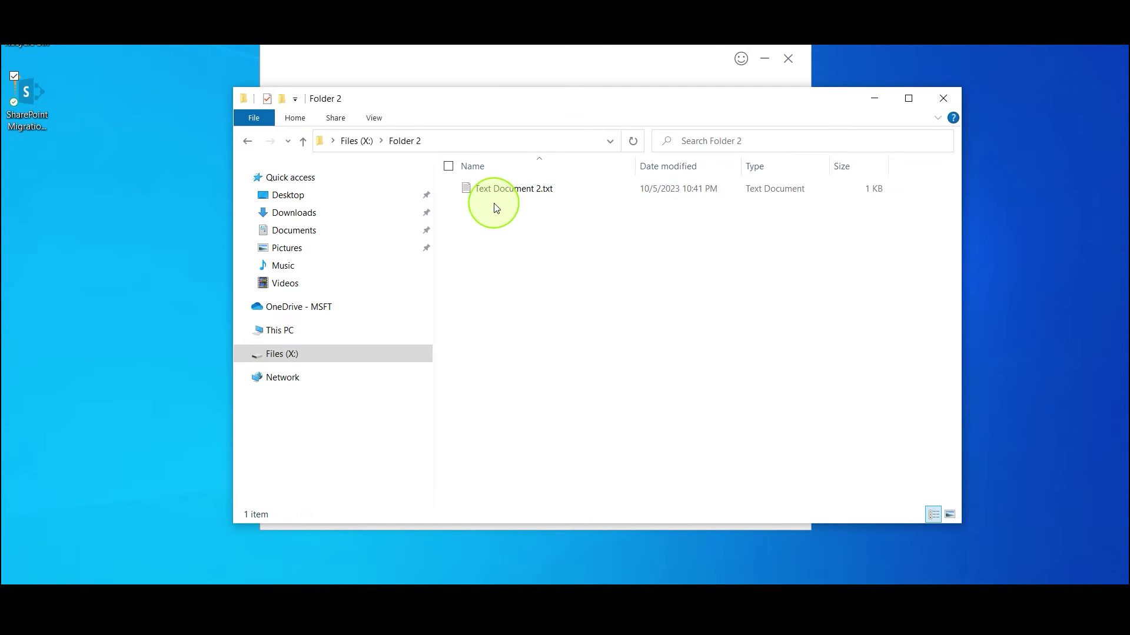
pyautogui.hotkey('alt', 'Left')
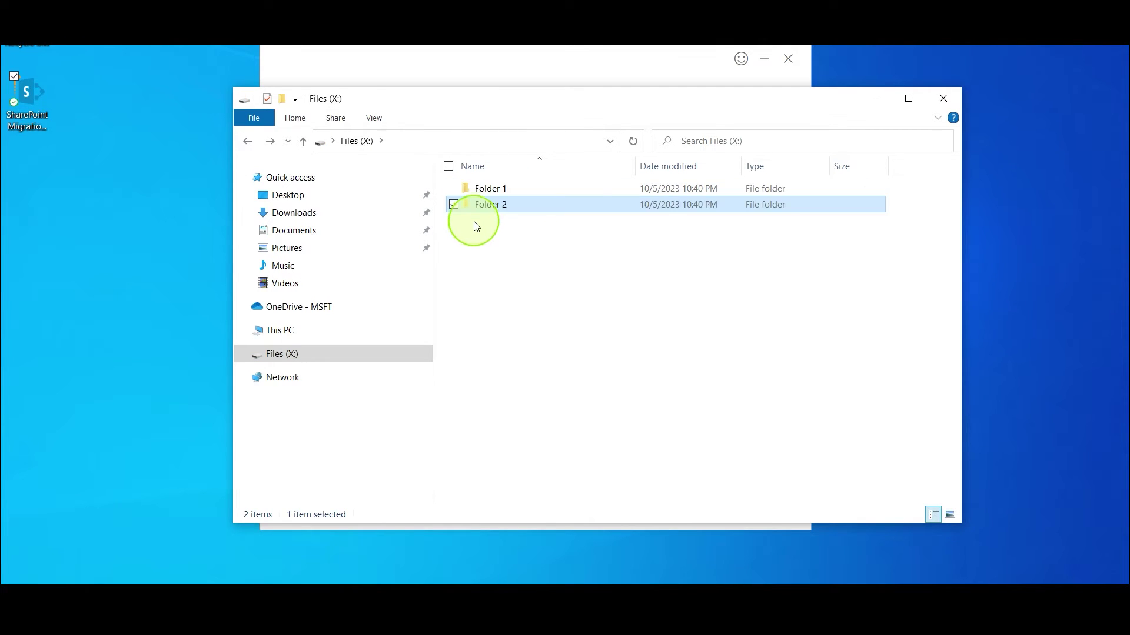
pyautogui.click(947, 107)
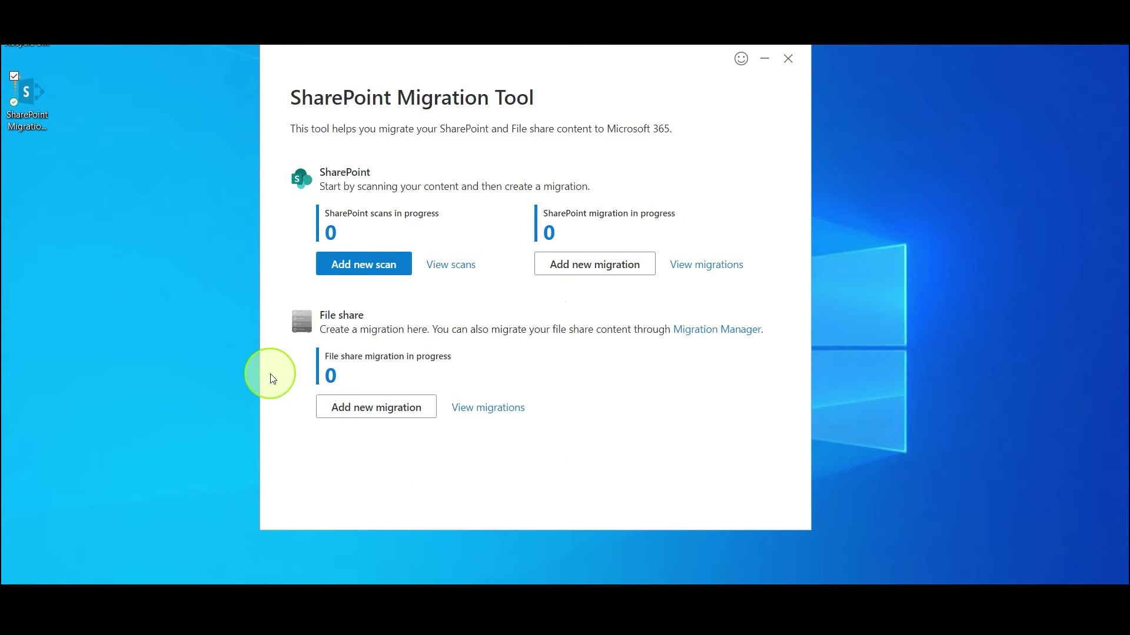
# Add a single file share migration sourced from the whole X: drive, migrating only folder contents.
pyautogui.click(363, 413)
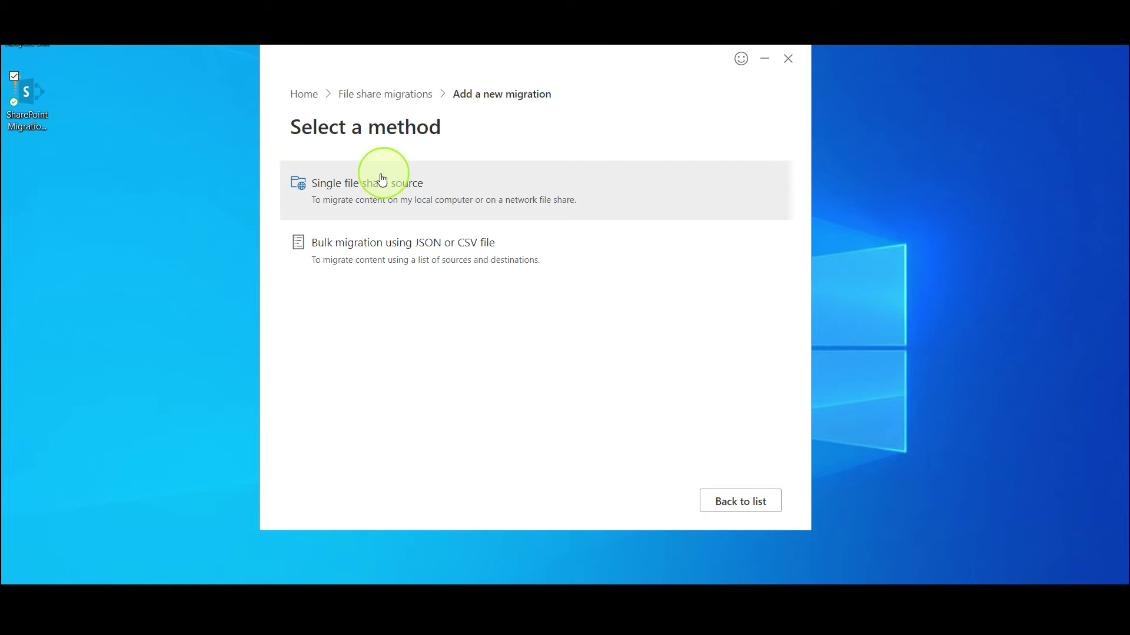
pyautogui.click(565, 188)
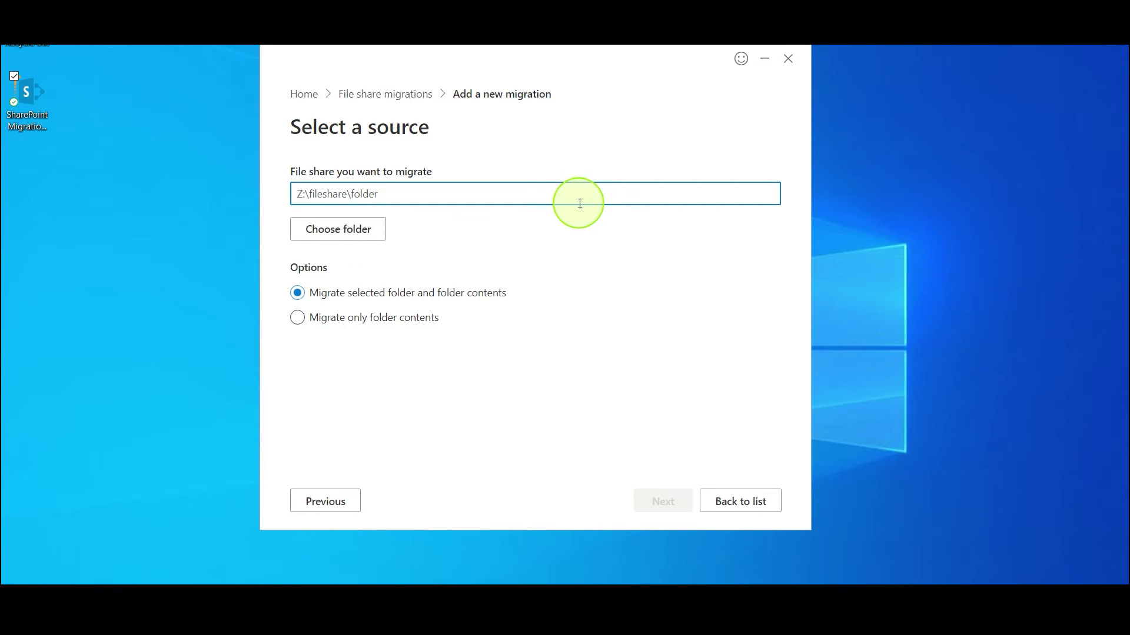
pyautogui.click(381, 239)
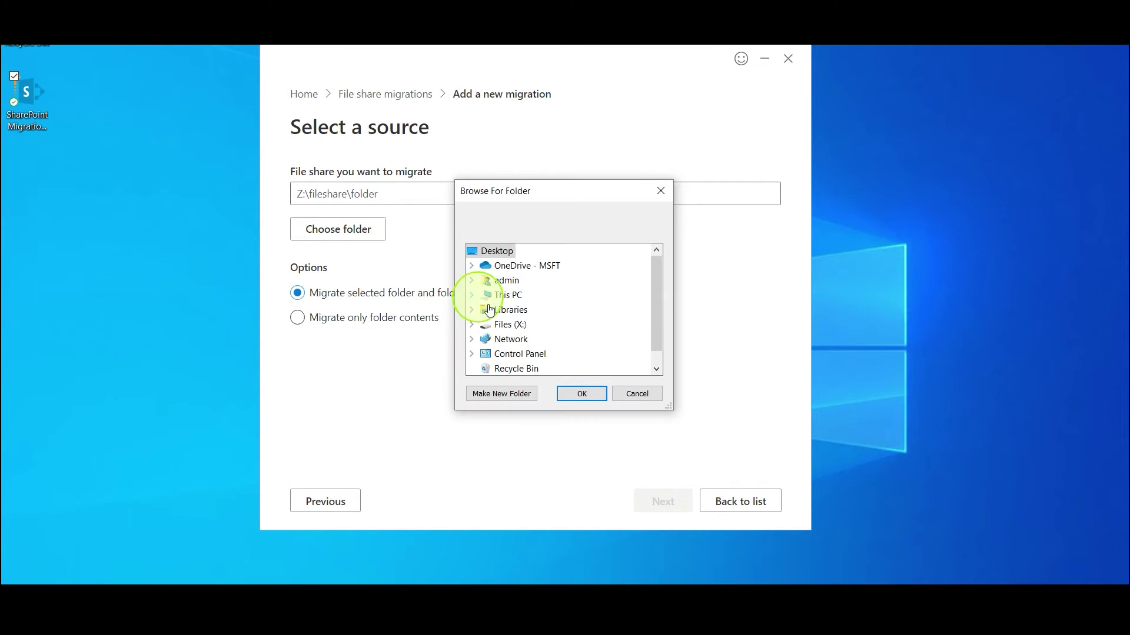
pyautogui.doubleClick(520, 328)
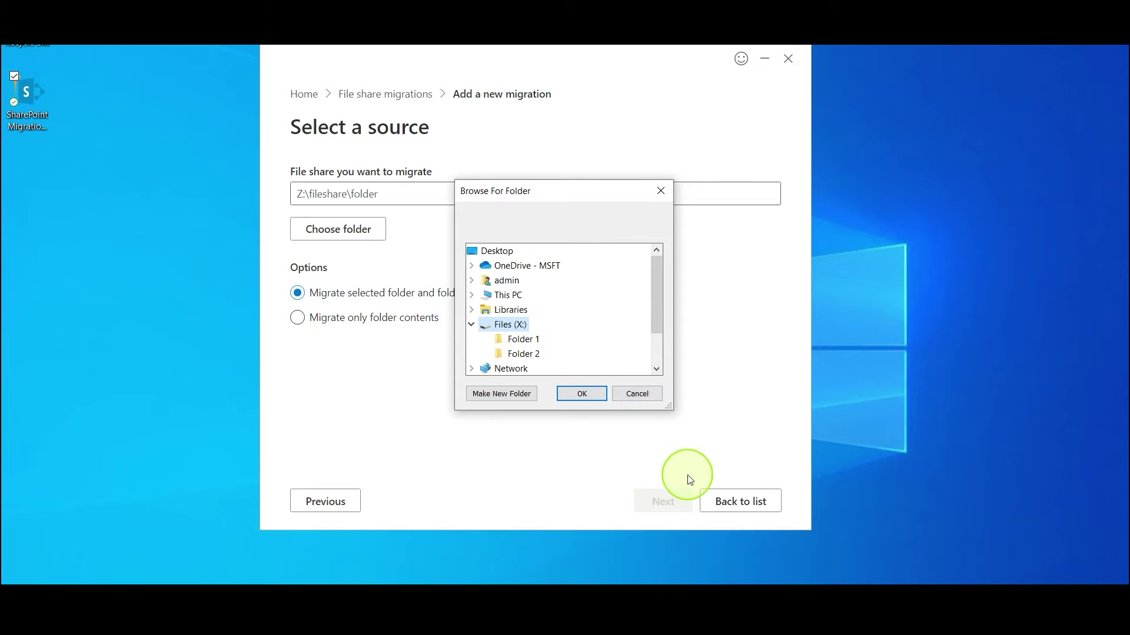
pyautogui.click(528, 343)
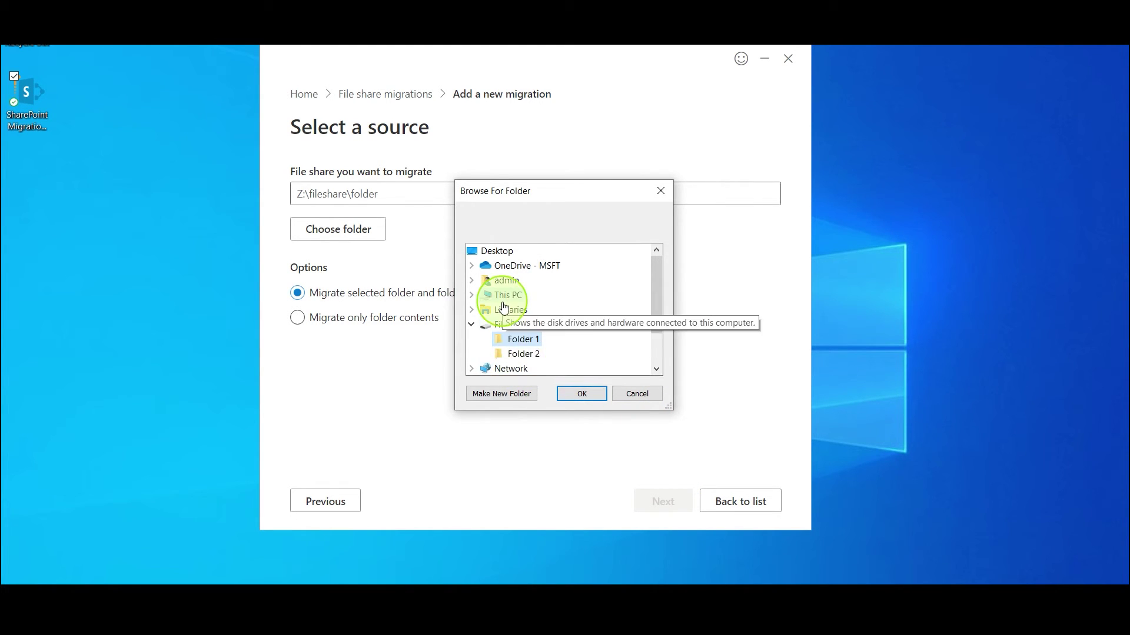
pyautogui.click(510, 324)
pyautogui.click(591, 391)
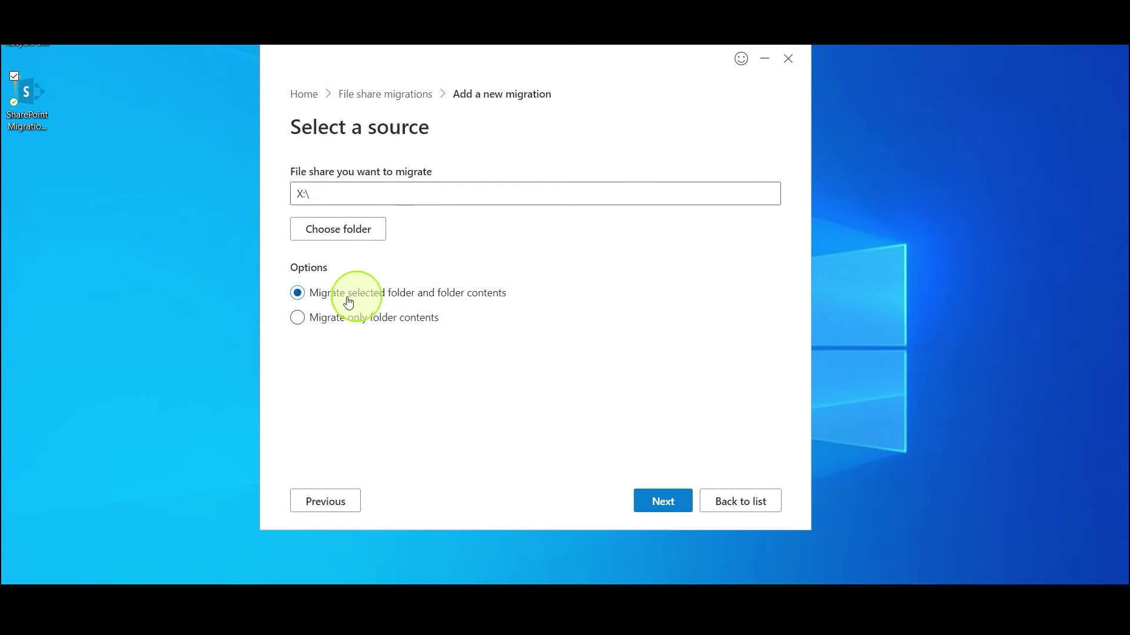
pyautogui.click(325, 323)
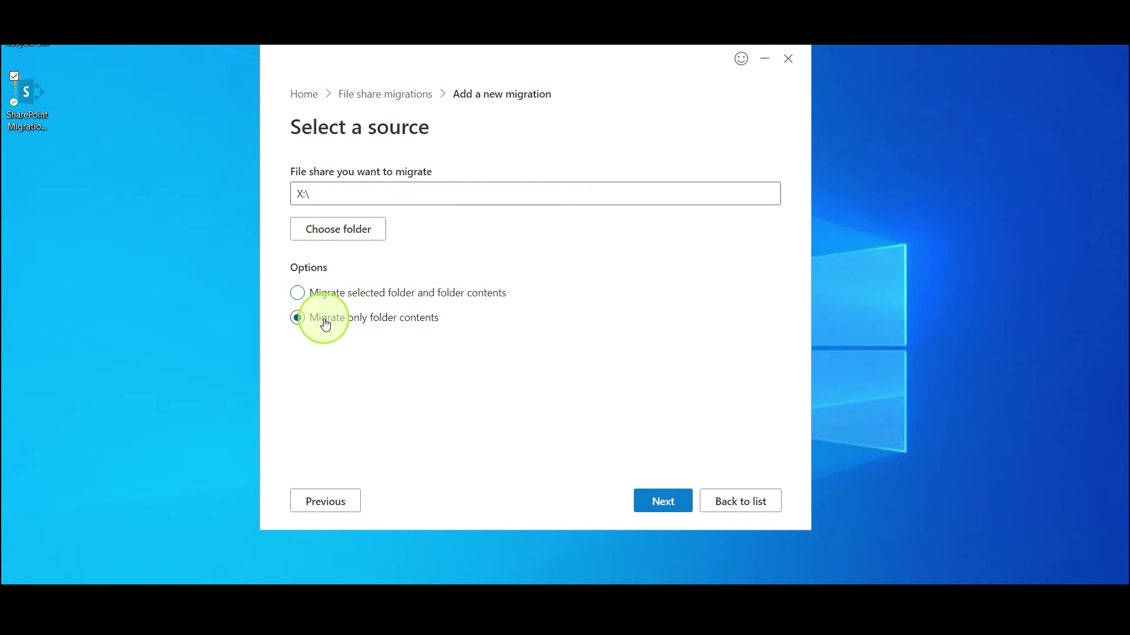
pyautogui.click(645, 505)
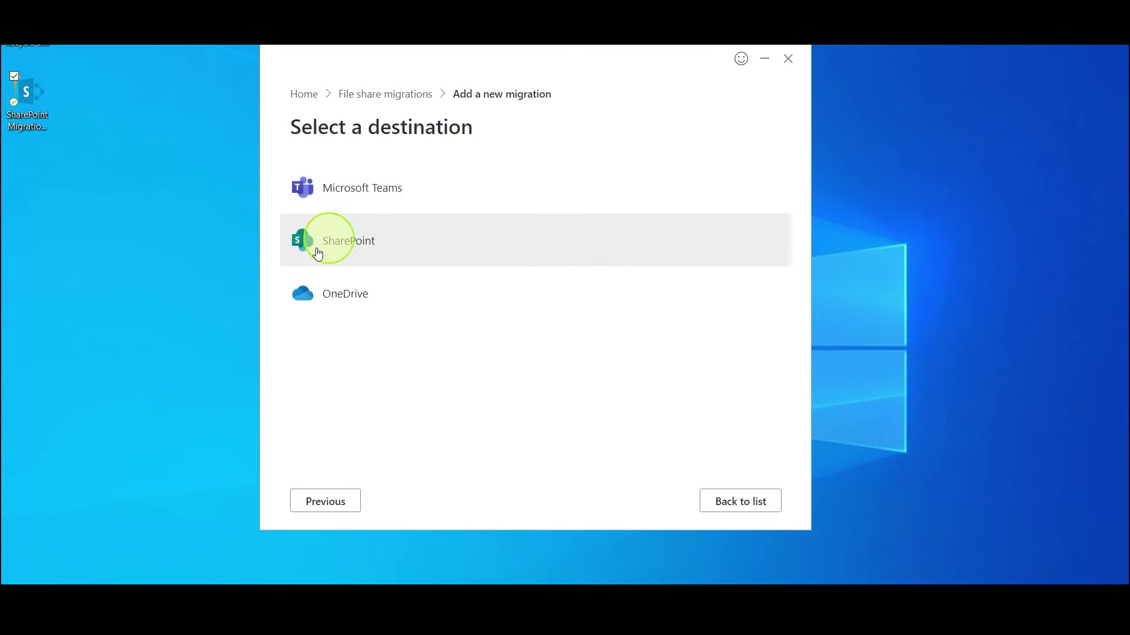
# Set the Sample Team Site as destination with a newly created library named 'new library'.
pyautogui.click(362, 243)
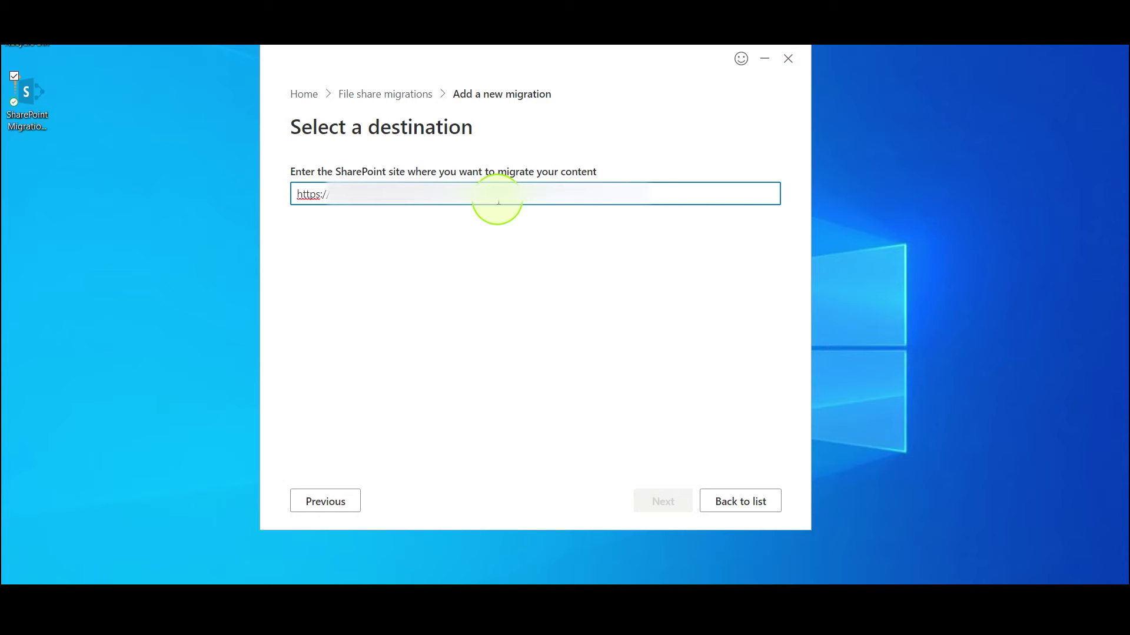
pyautogui.press('Return')
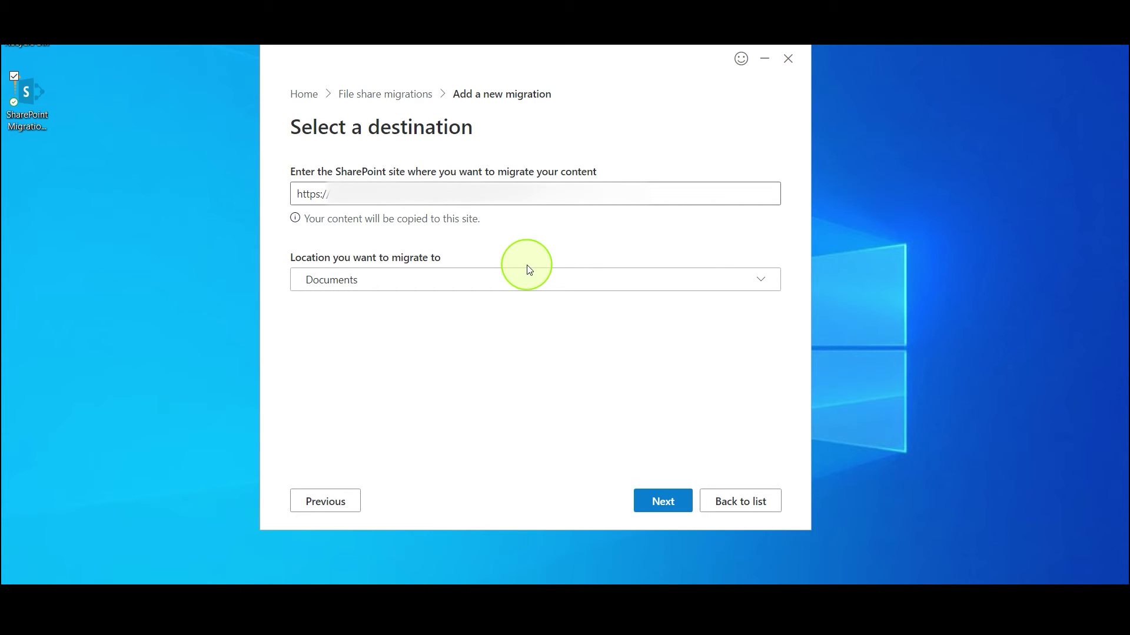
pyautogui.click(533, 282)
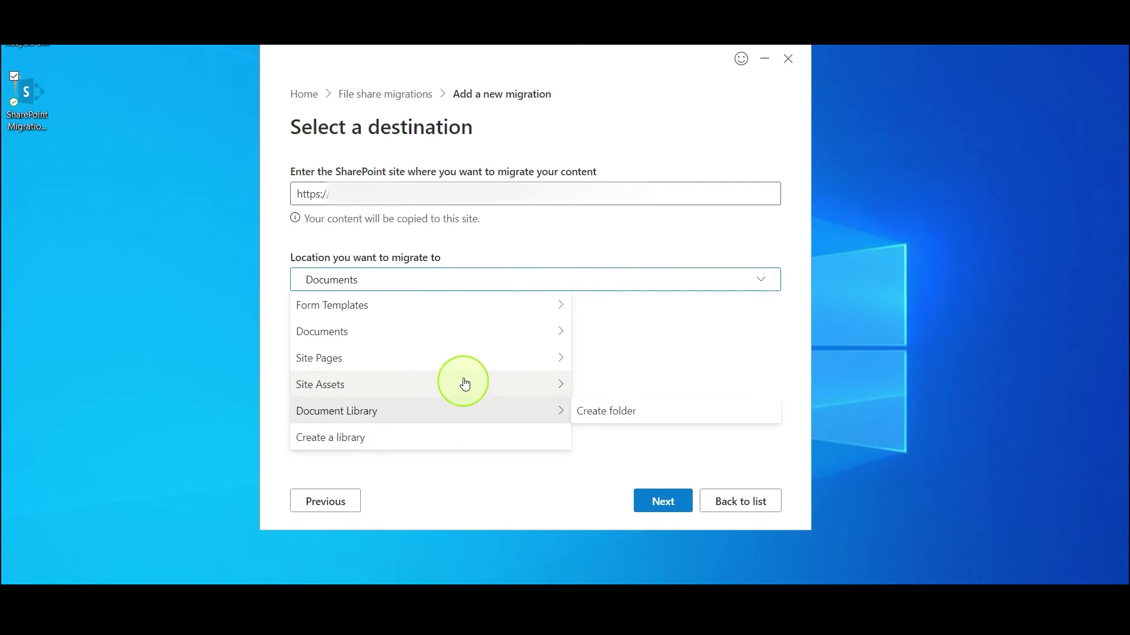
pyautogui.moveTo(370, 410)
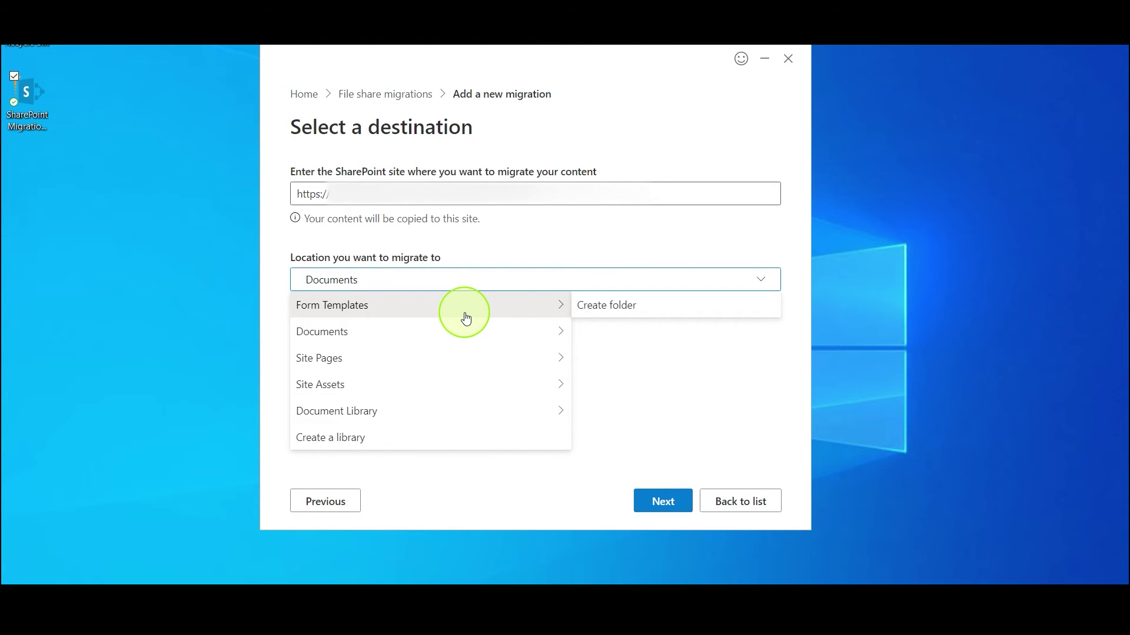
pyautogui.click(452, 444)
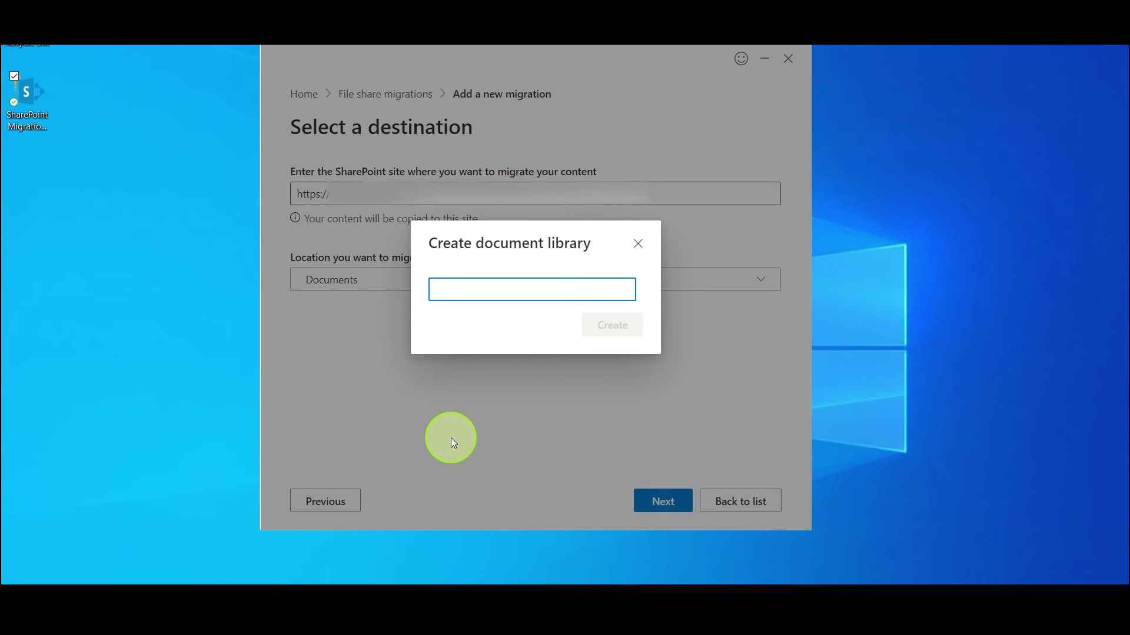
pyautogui.write('new')
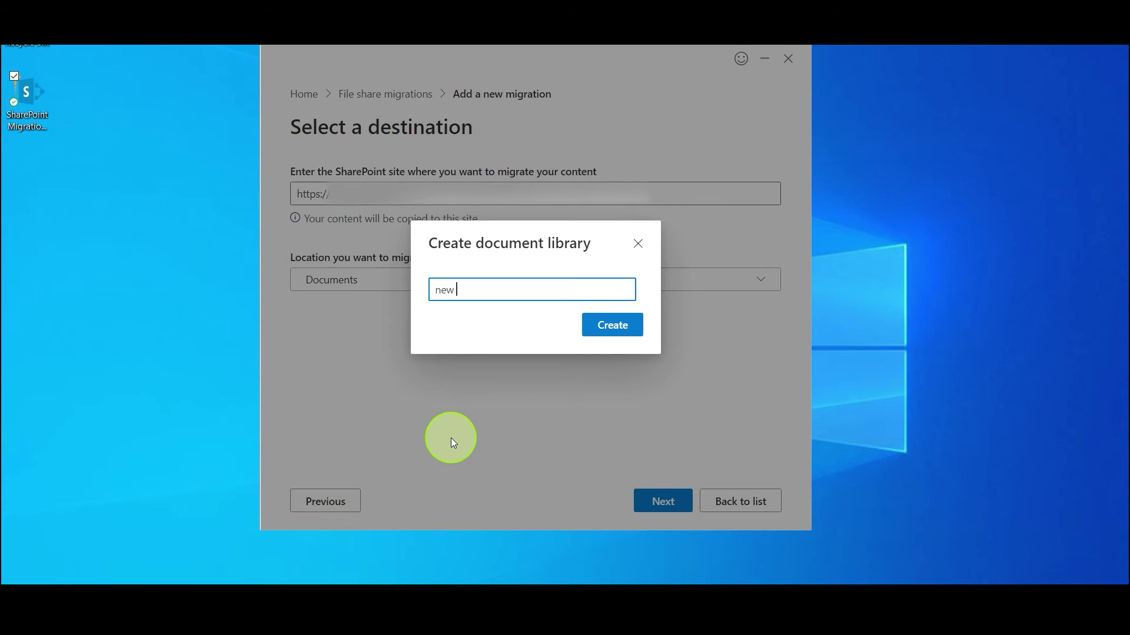
pyautogui.write(' libratr')
pyautogui.press('BackSpace')
pyautogui.press('BackSpace')
pyautogui.write('ry')
pyautogui.click(612, 326)
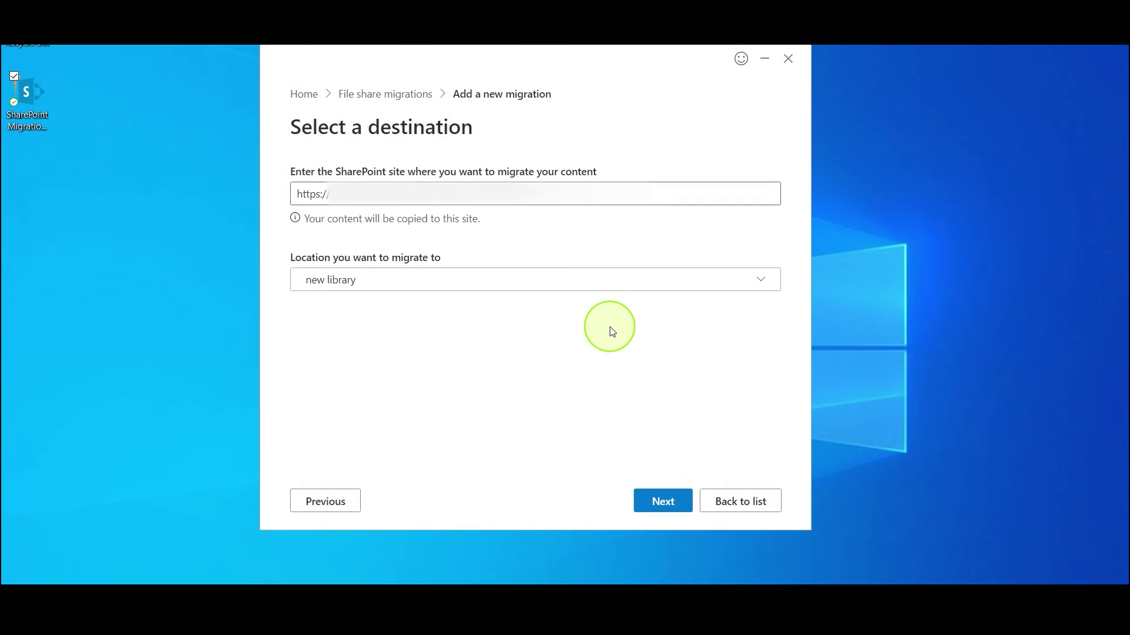
pyautogui.click(664, 514)
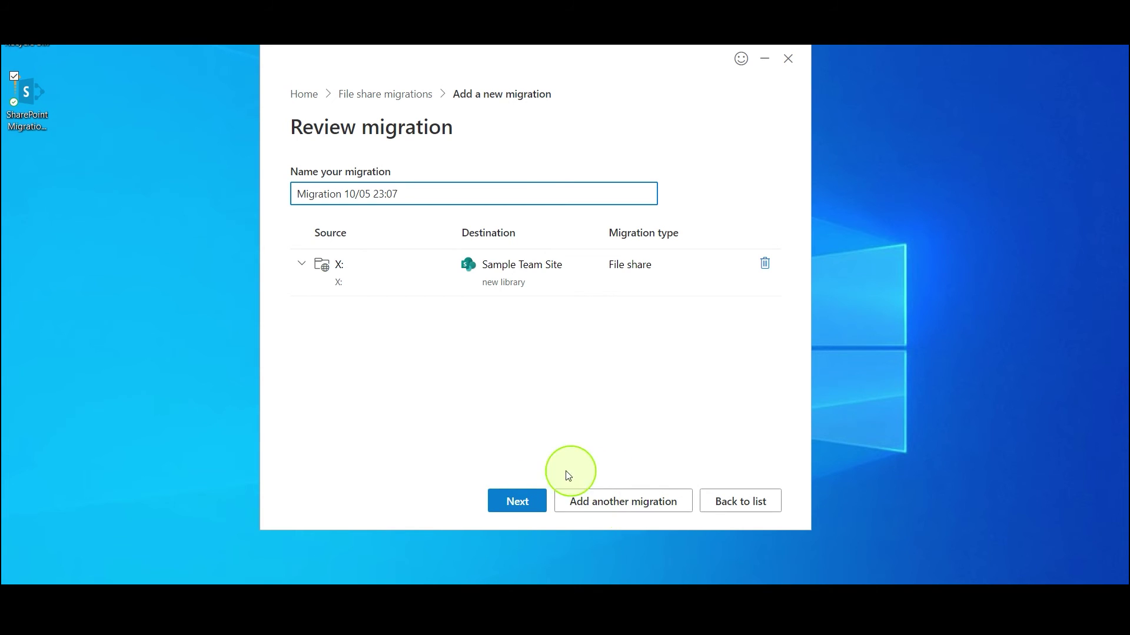
# Disable Automatic user mapping and Include hidden files in the settings, save, and start the migration.
pyautogui.click(511, 510)
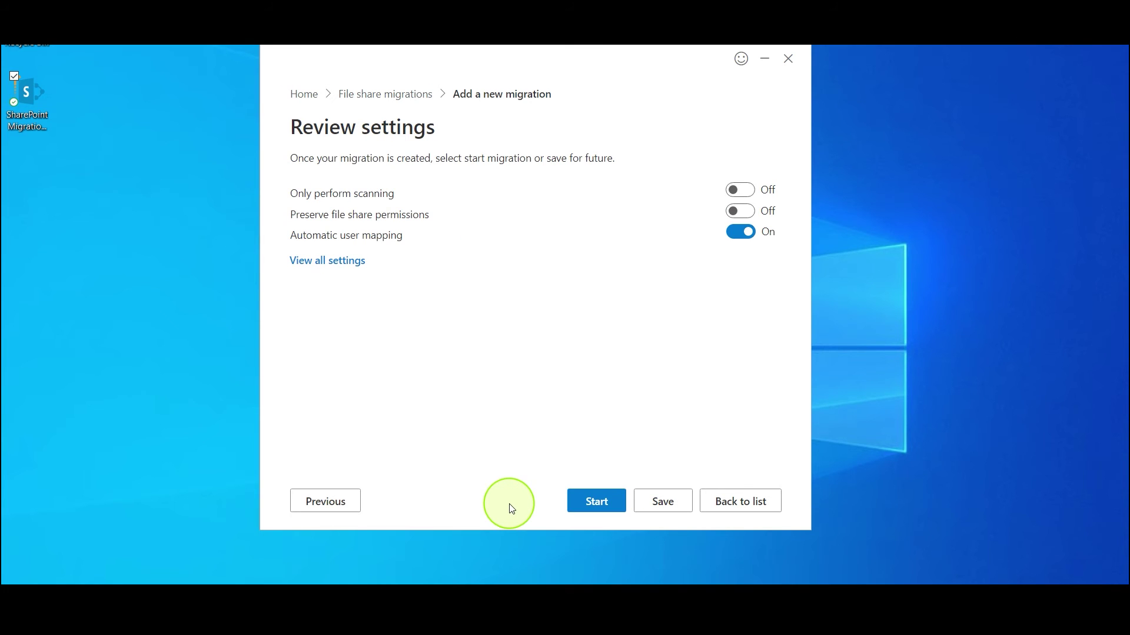
pyautogui.click(352, 267)
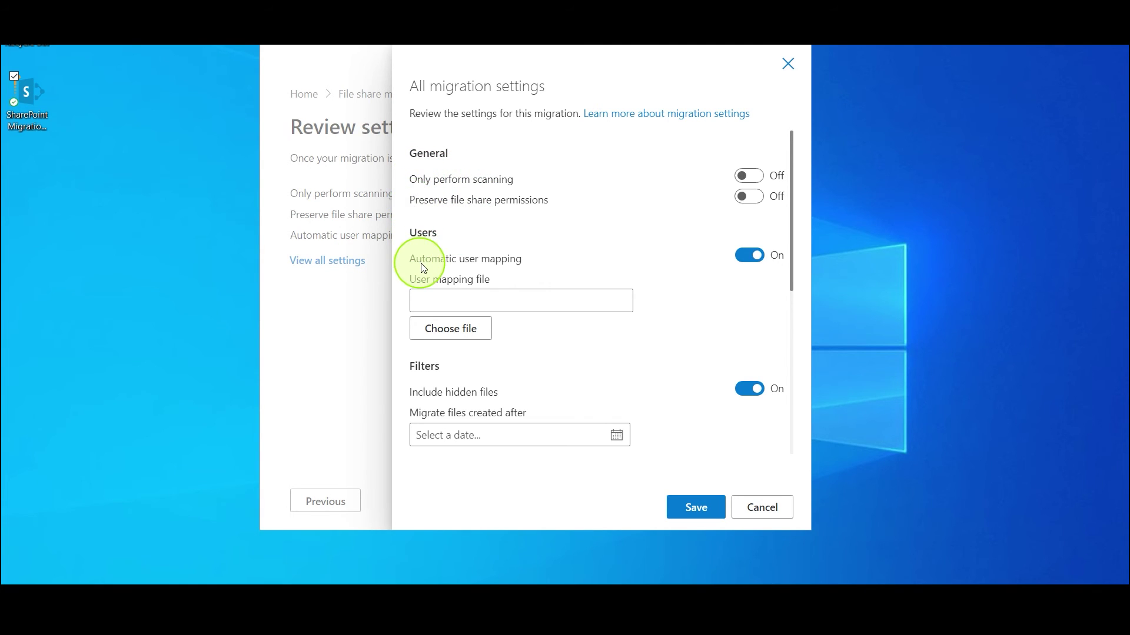
pyautogui.click(746, 258)
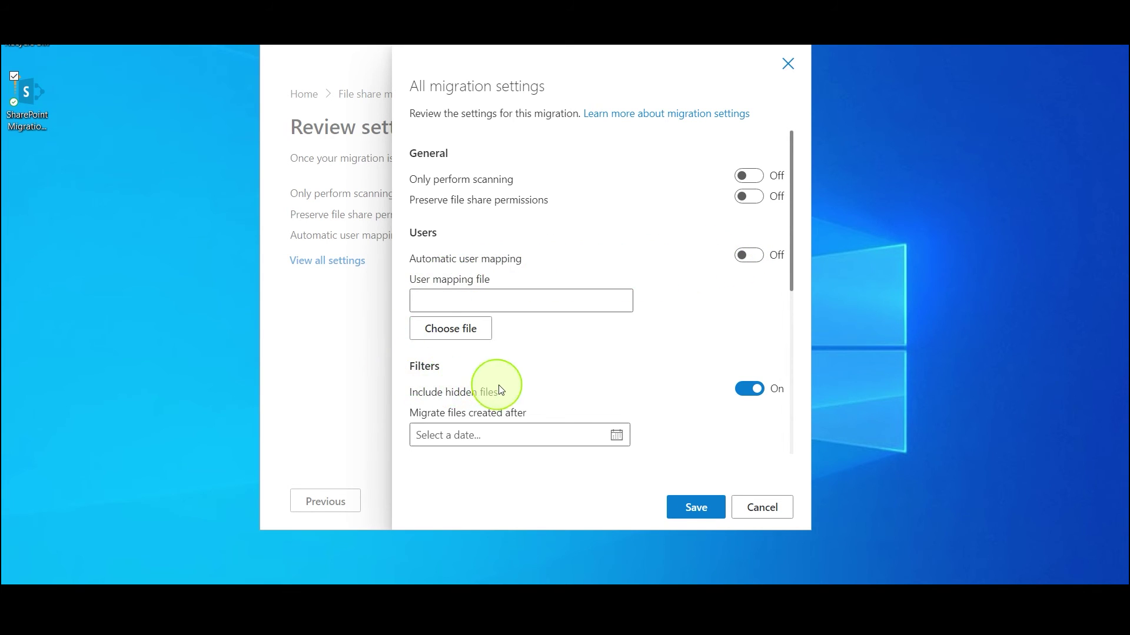
pyautogui.click(748, 389)
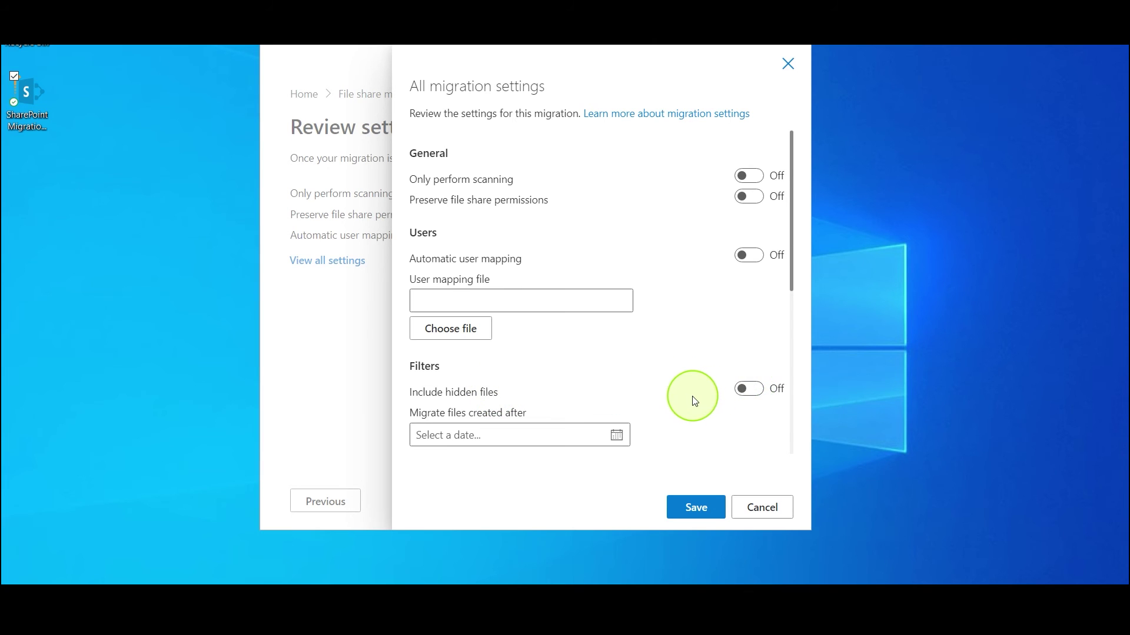
pyautogui.scroll(-2, 683, 396)
pyautogui.scroll(-4, 693, 399)
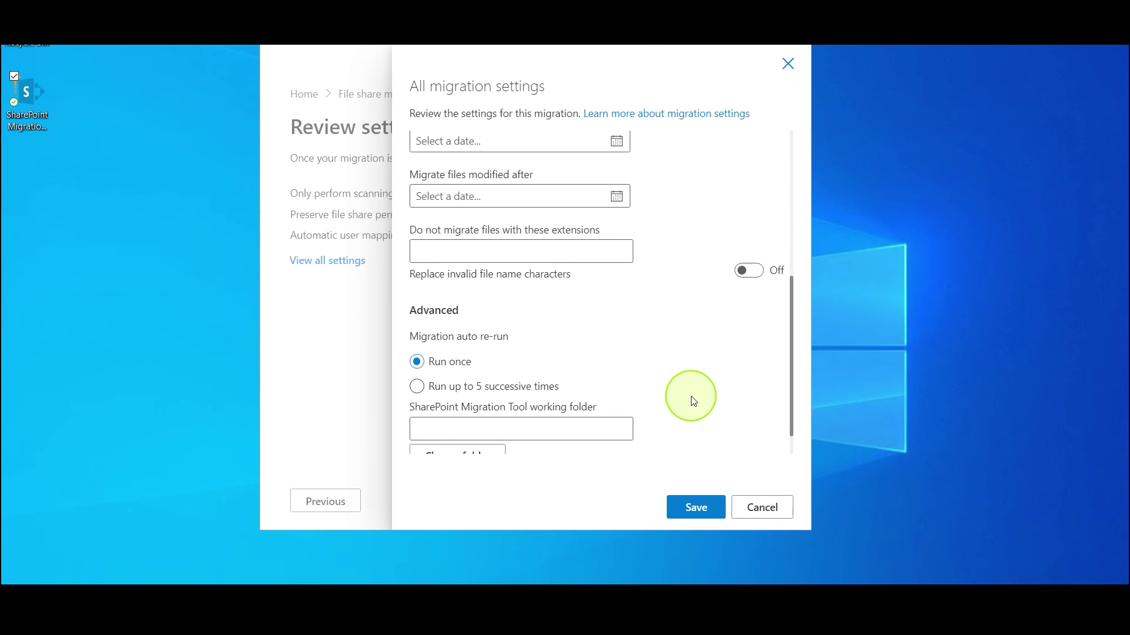
pyautogui.scroll(-1, 679, 371)
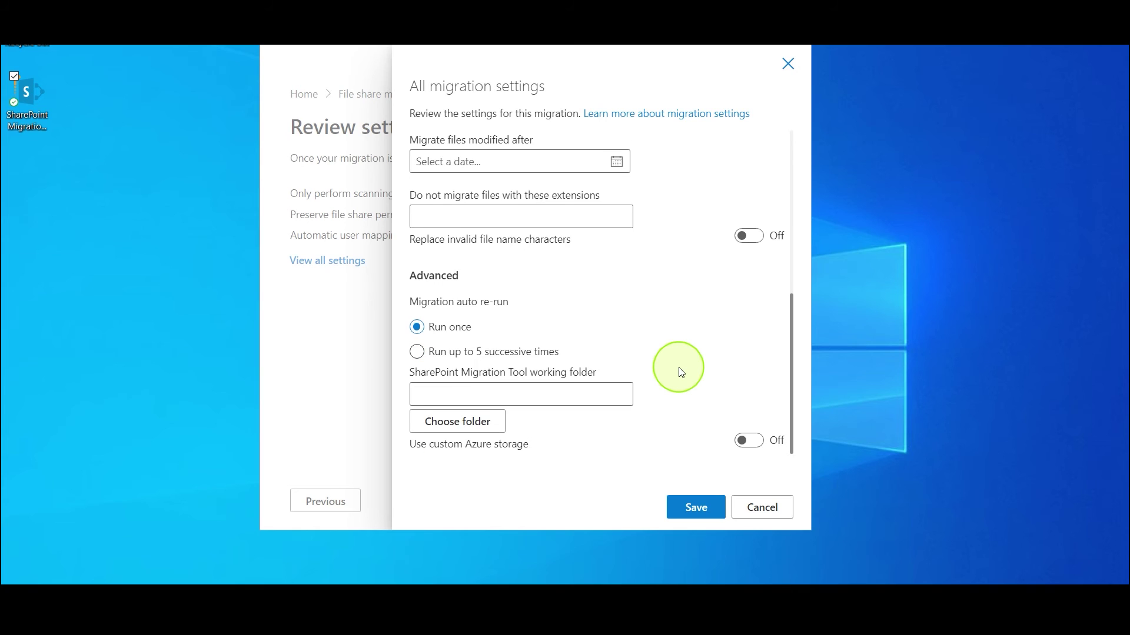
pyautogui.click(697, 507)
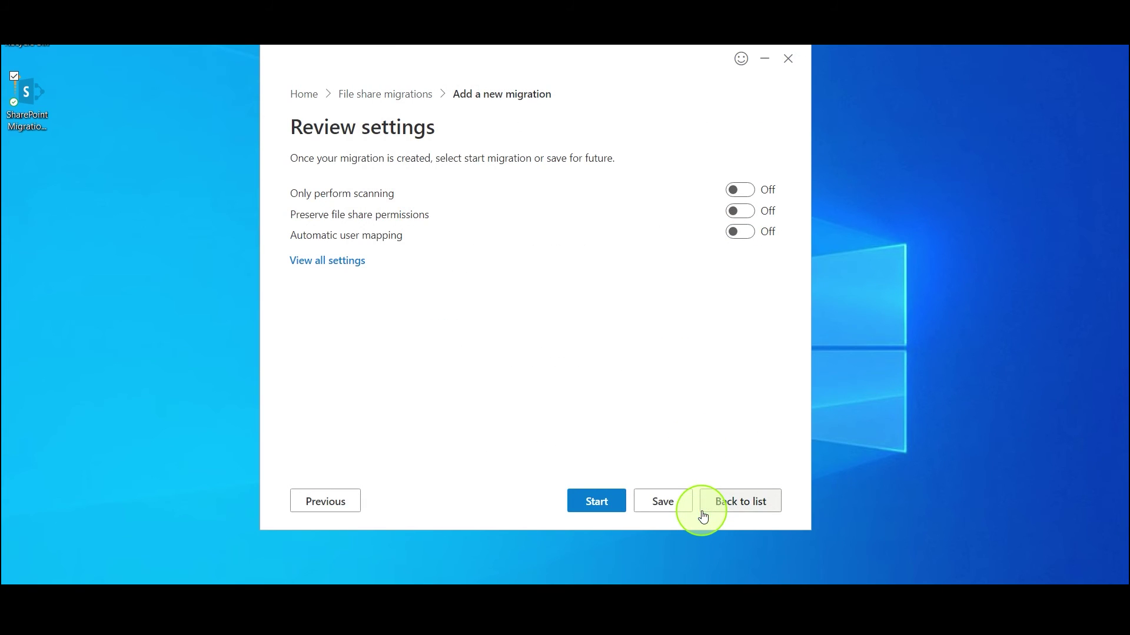
pyautogui.click(580, 504)
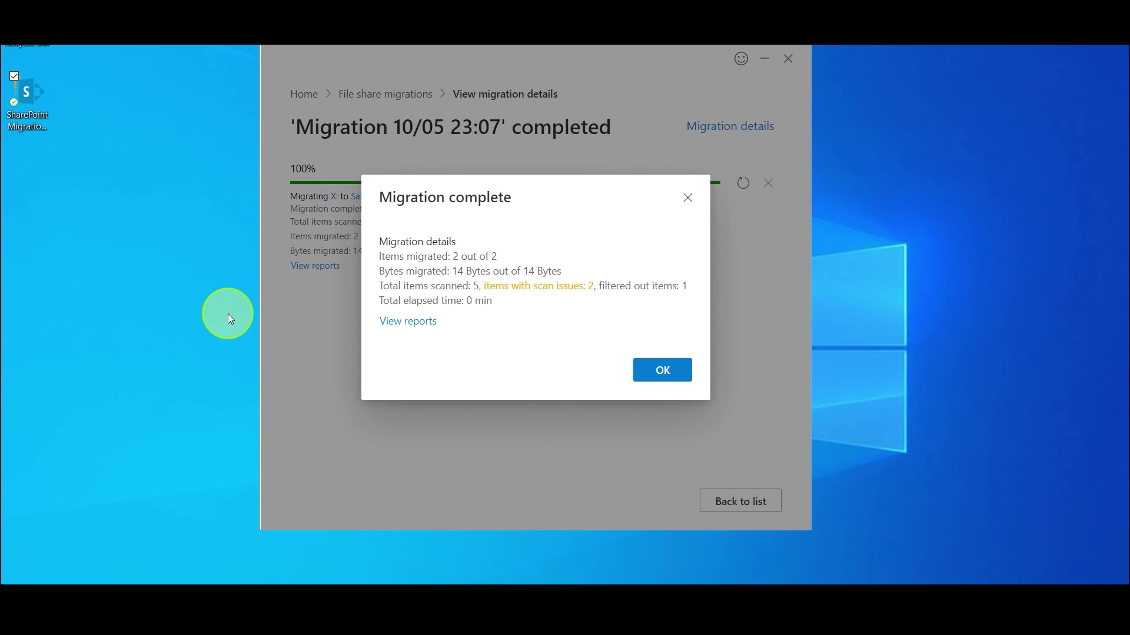
# Dismiss the Migration complete summary and return to the file share migrations list.
pyautogui.click(676, 369)
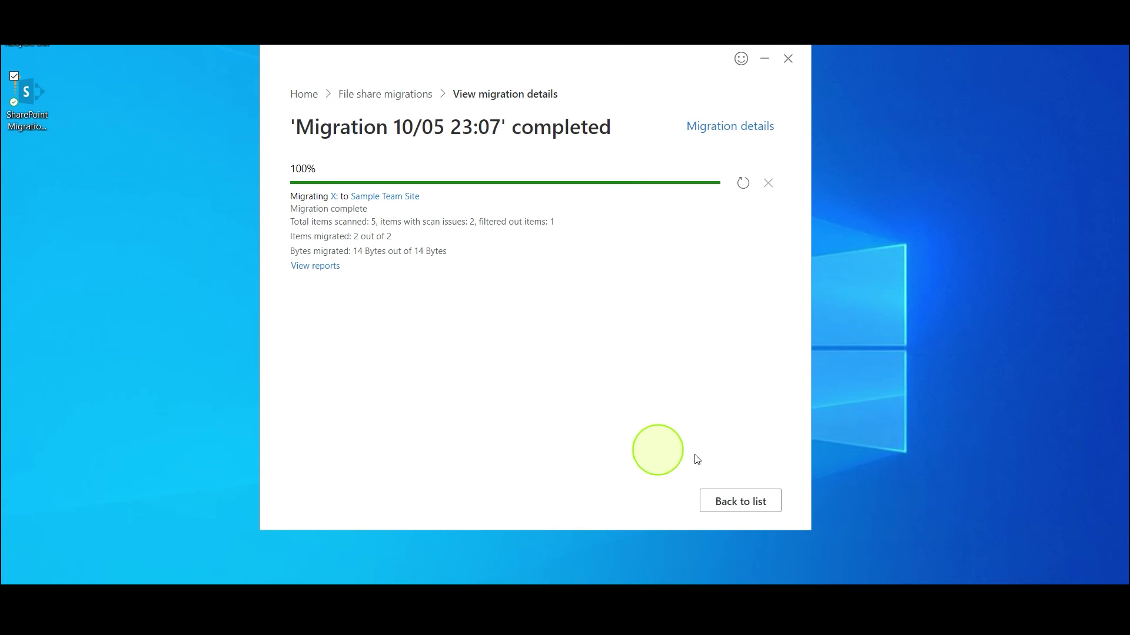
pyautogui.click(764, 504)
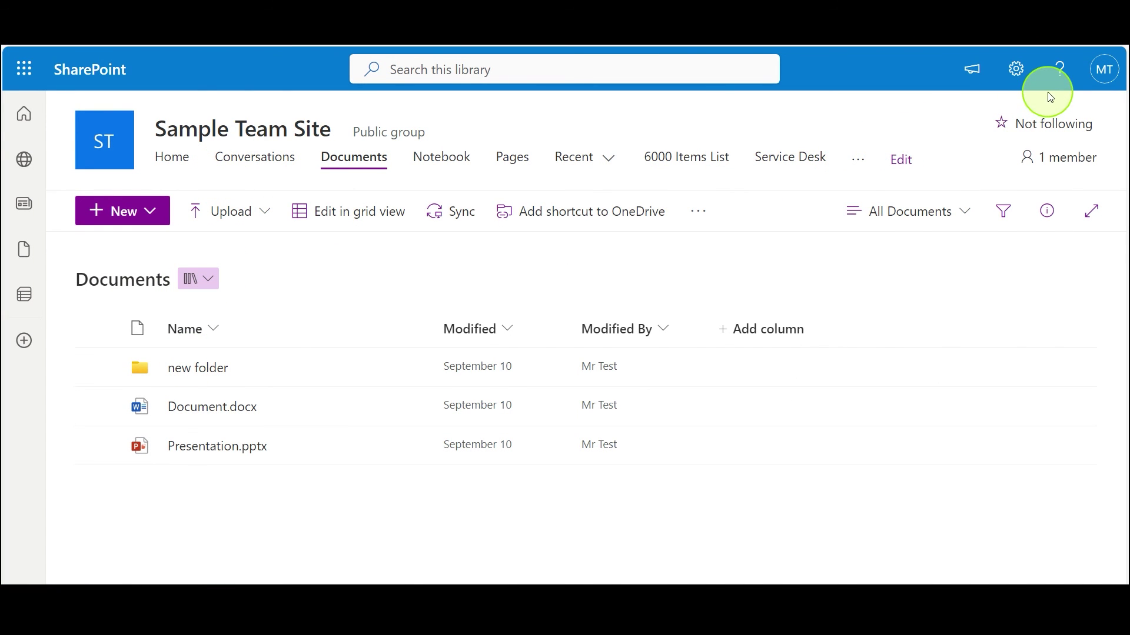
# Open 'new library' from Site contents and check Folder 1 and Folder 2 hold their text documents.
pyautogui.click(1016, 69)
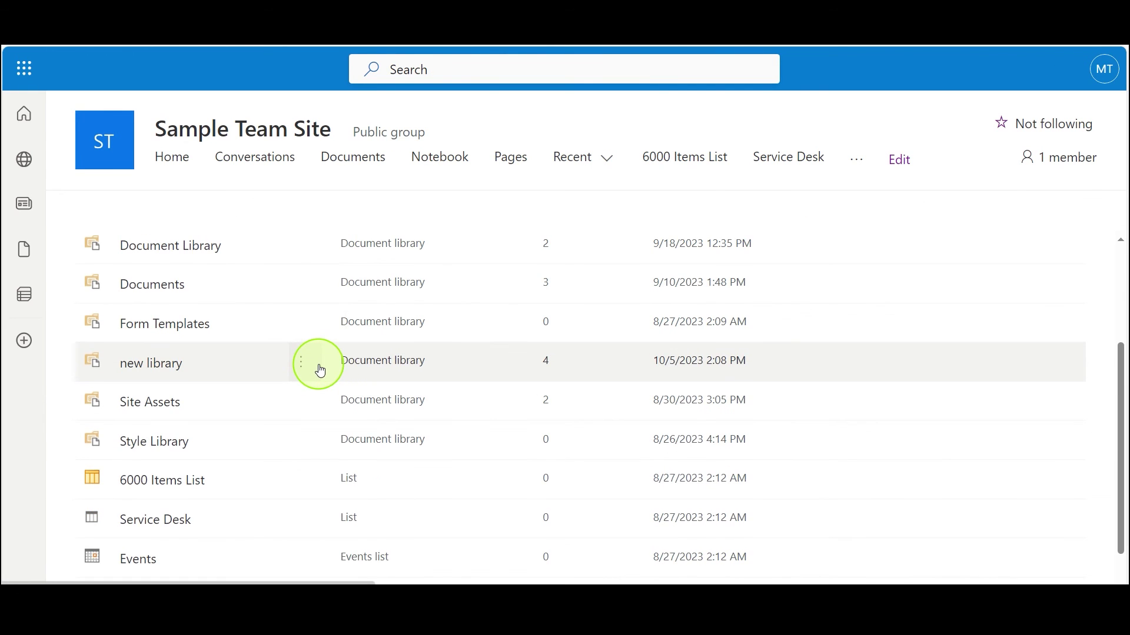
pyautogui.scroll(-1, 318, 367)
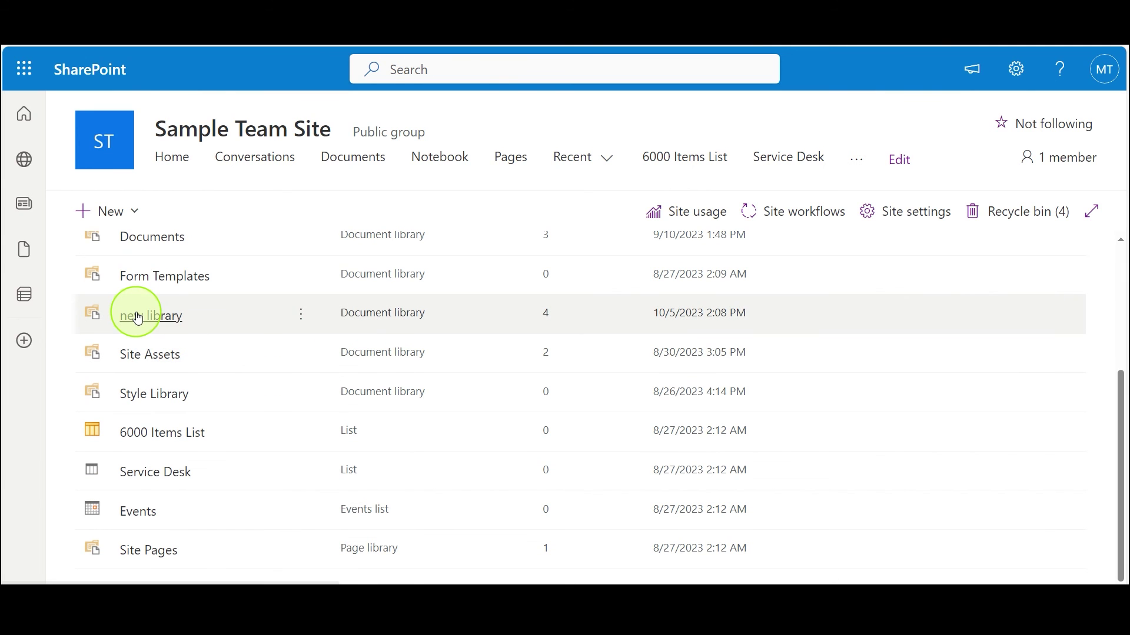
pyautogui.click(139, 316)
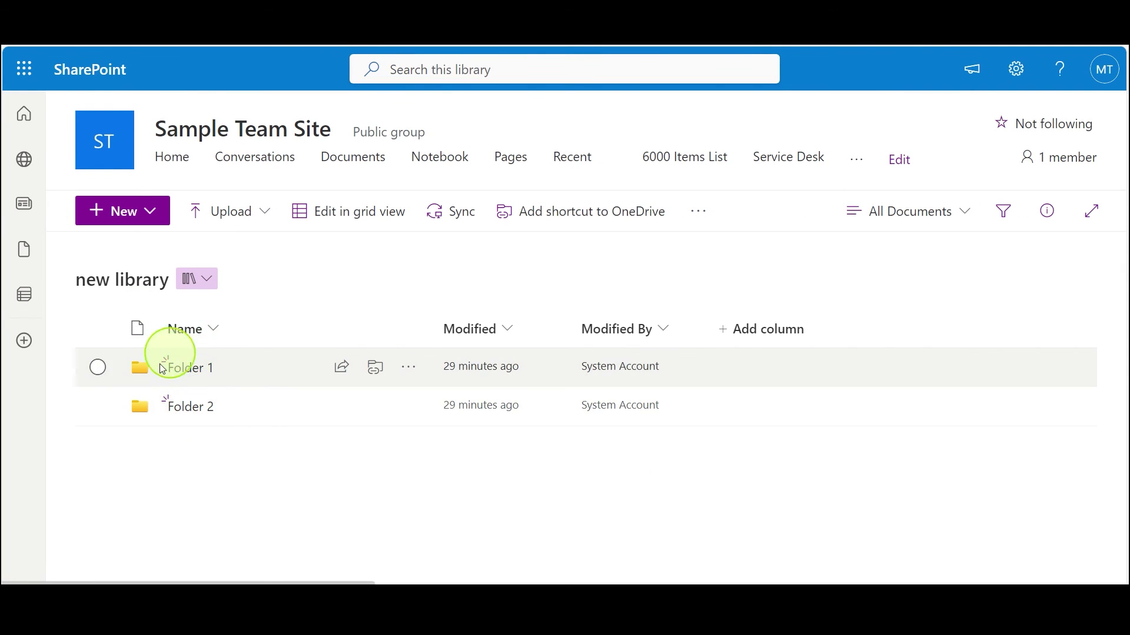
pyautogui.click(190, 367)
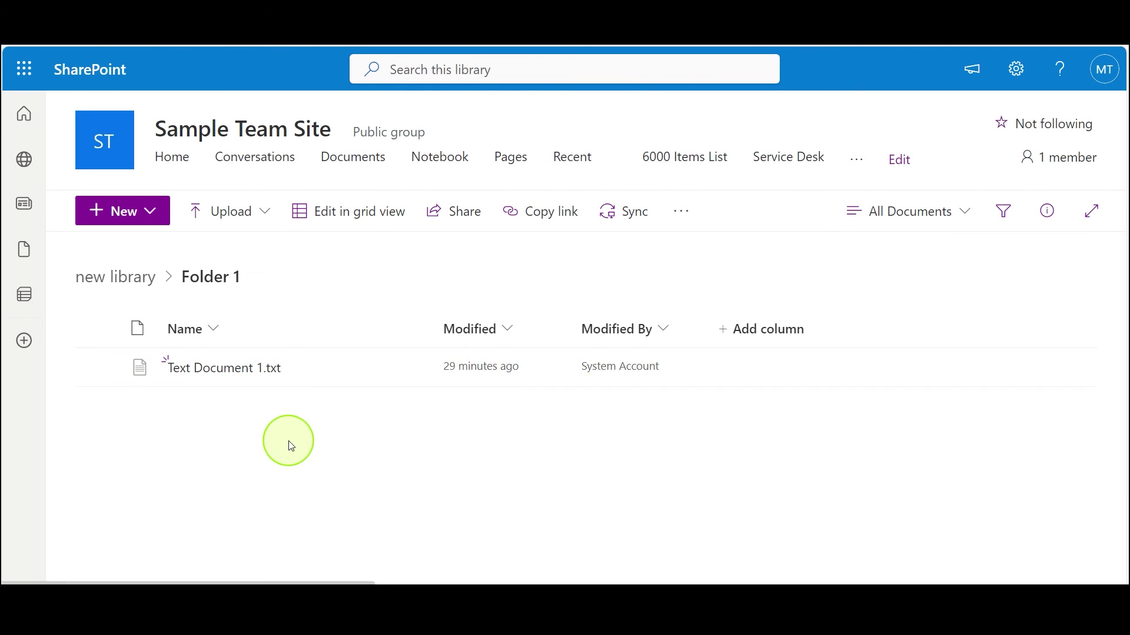
pyautogui.hotkey('alt', 'Left')
pyautogui.click(192, 407)
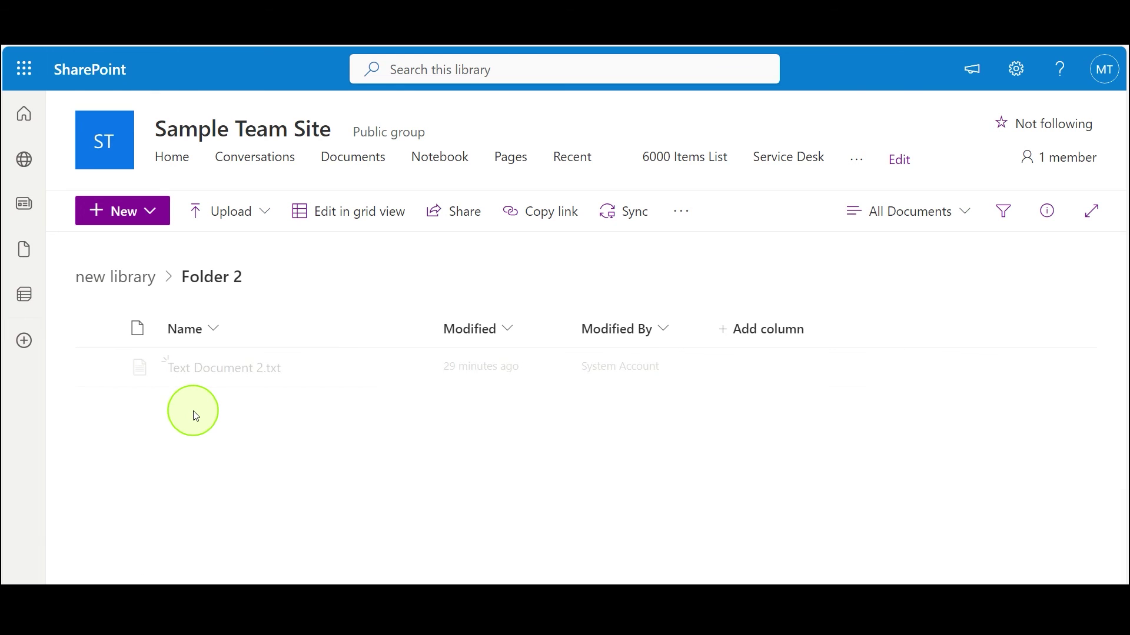